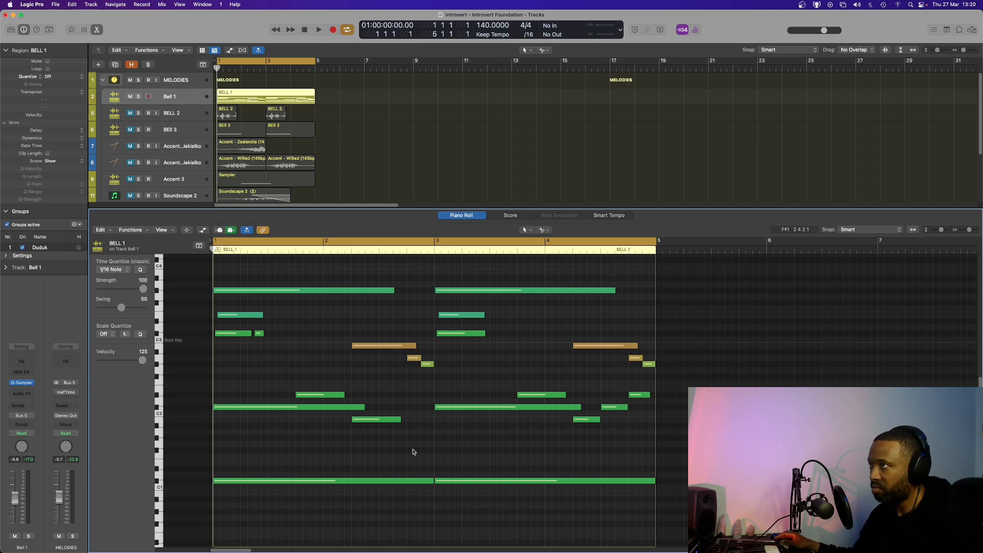
Play back the Bell 1 and Bell 2 MIDI patterns in the piano roll
key(space)
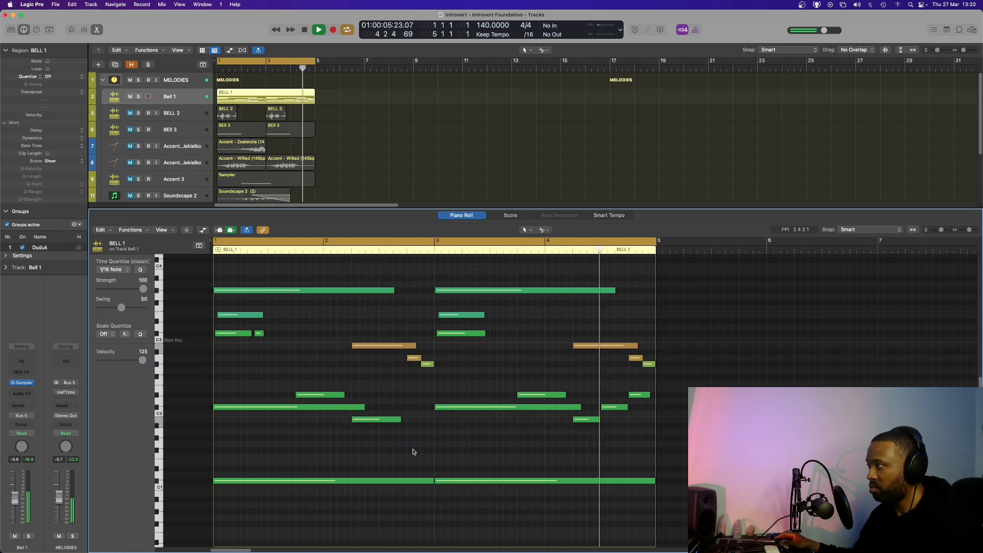
key(space)
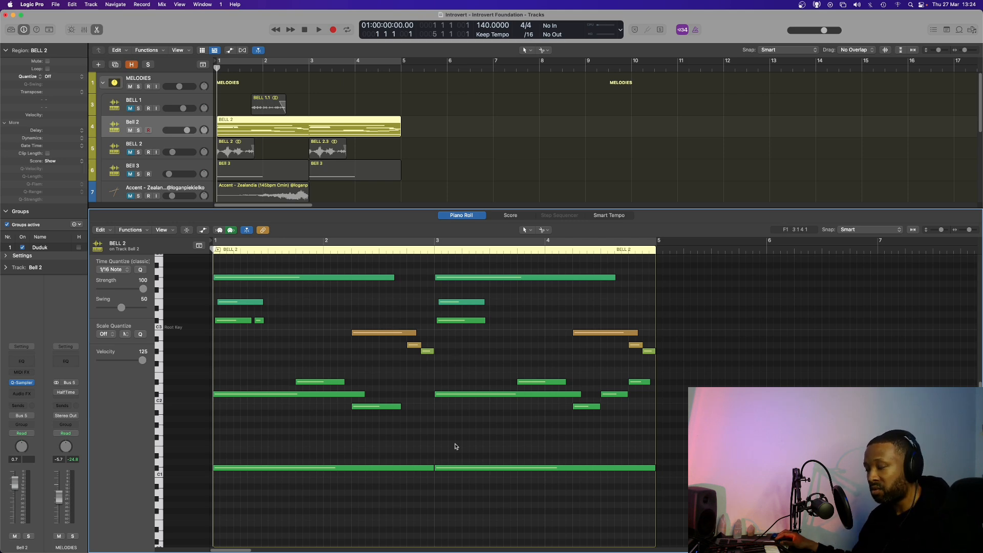
key(space)
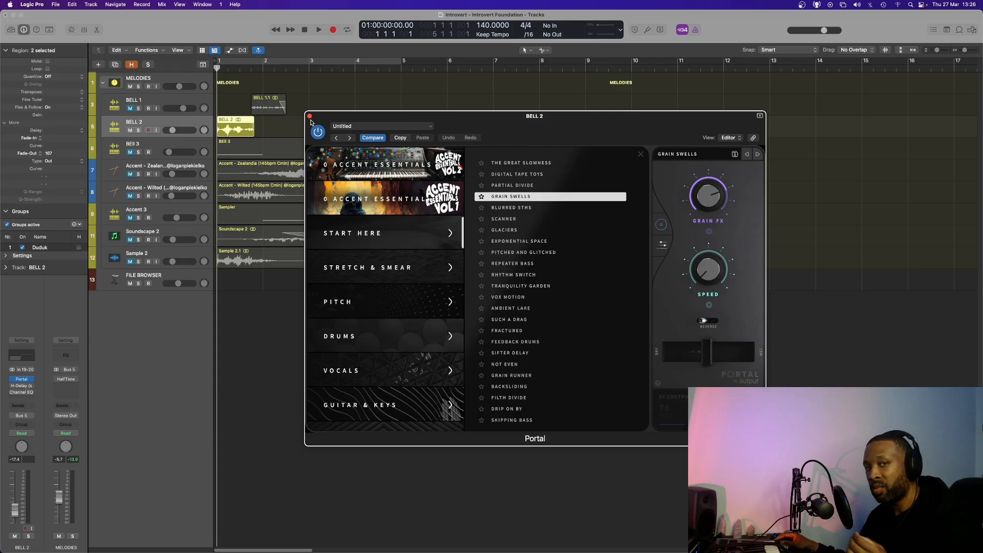
Inspect BELL 2's H-Delay and Bell 3's sampler speed, and locate alyx - clueless synth texture.wav in the file browser
click(21, 385)
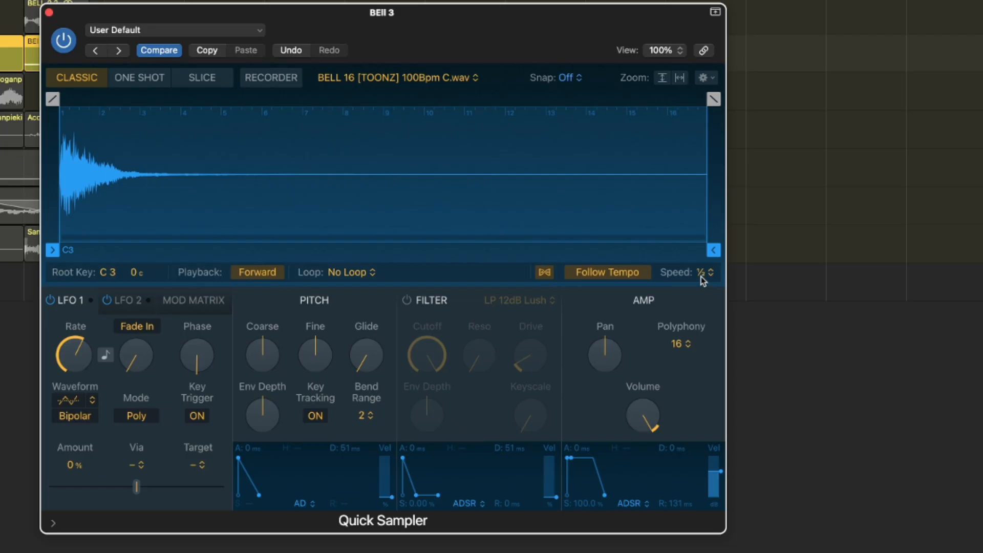
click(702, 277)
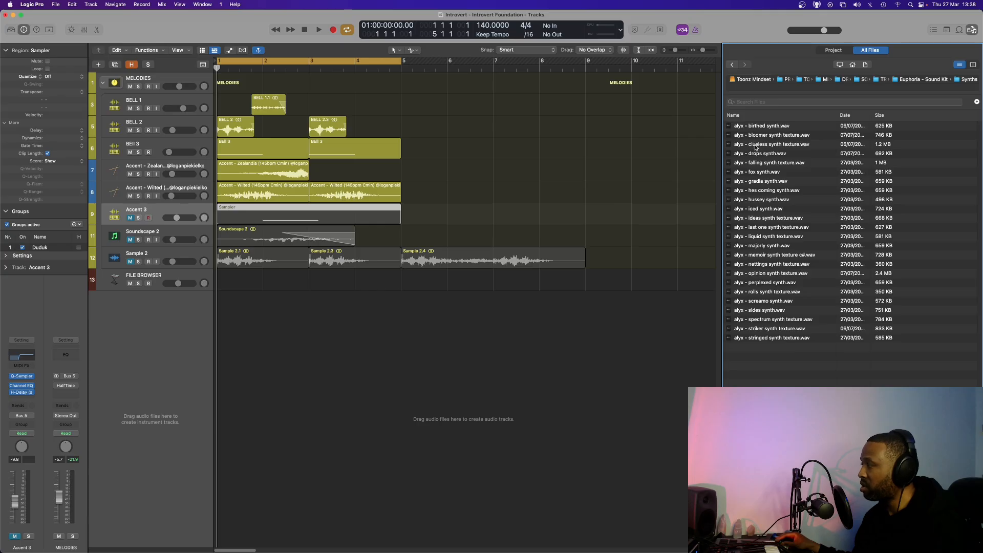
click(755, 145)
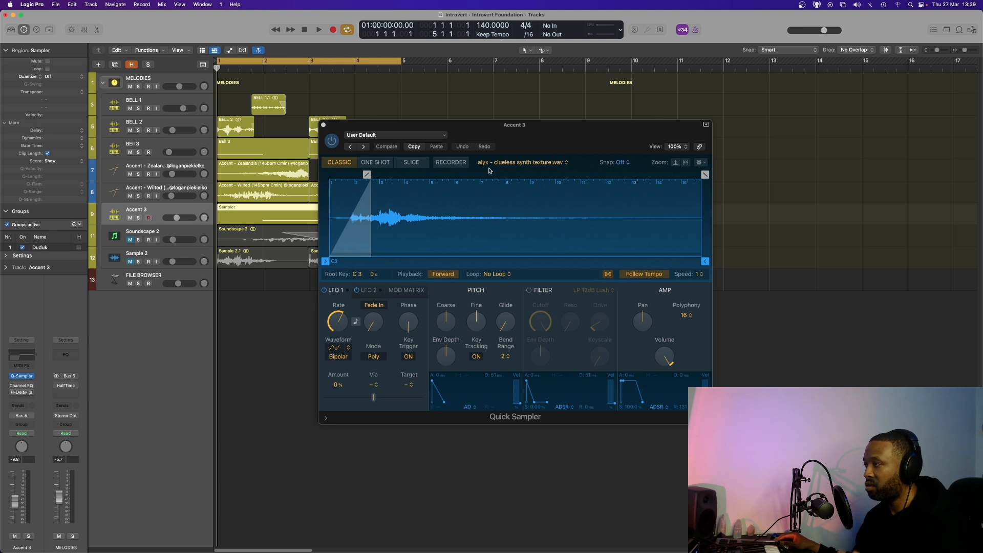
Audition the soloed Soundscape 2 region, then stop playback and check the track's Channel EQ
key(s)
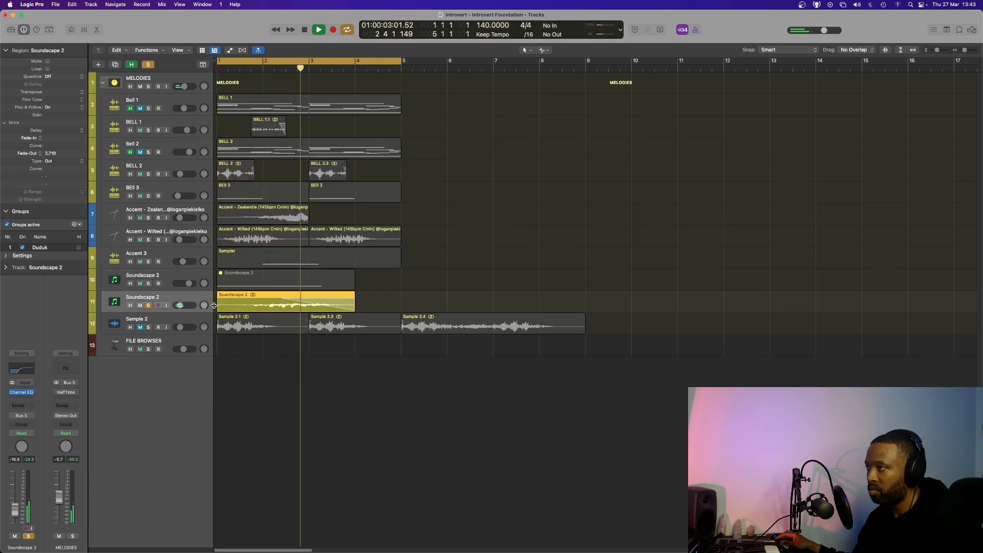
key(space)
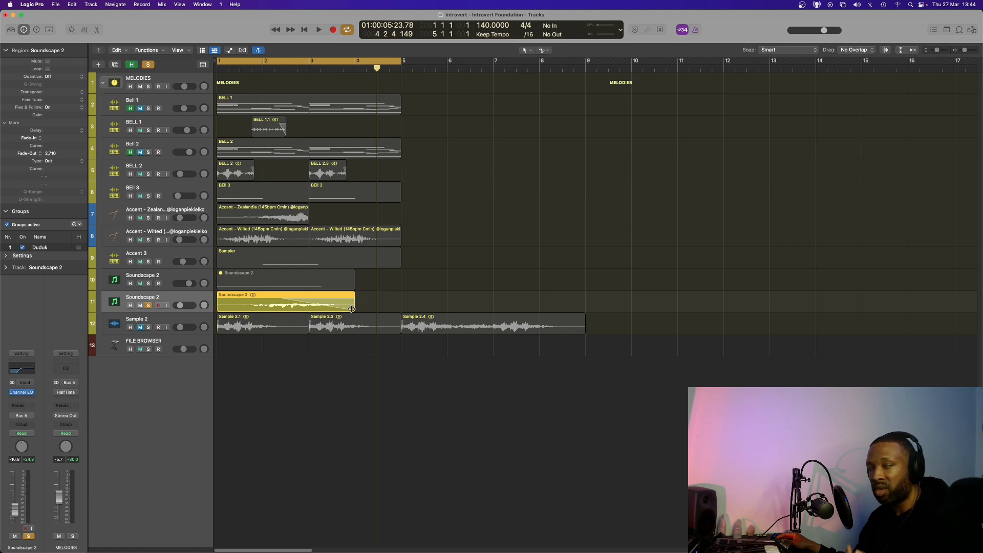
key(v)
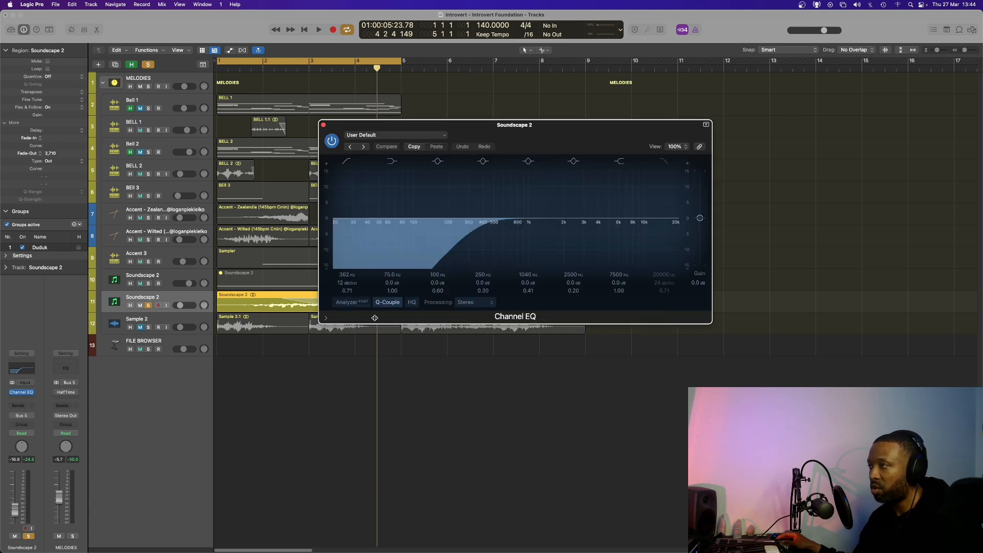
key(v)
Conceal the tracks flagged as hidden and play the melody arrangement with the Sample 2 regions
click(132, 65)
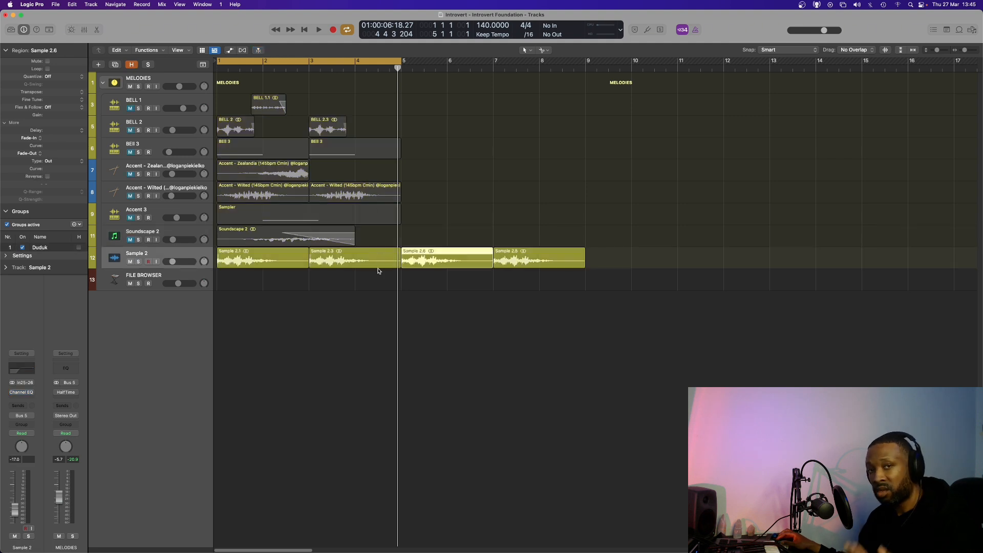
key(space)
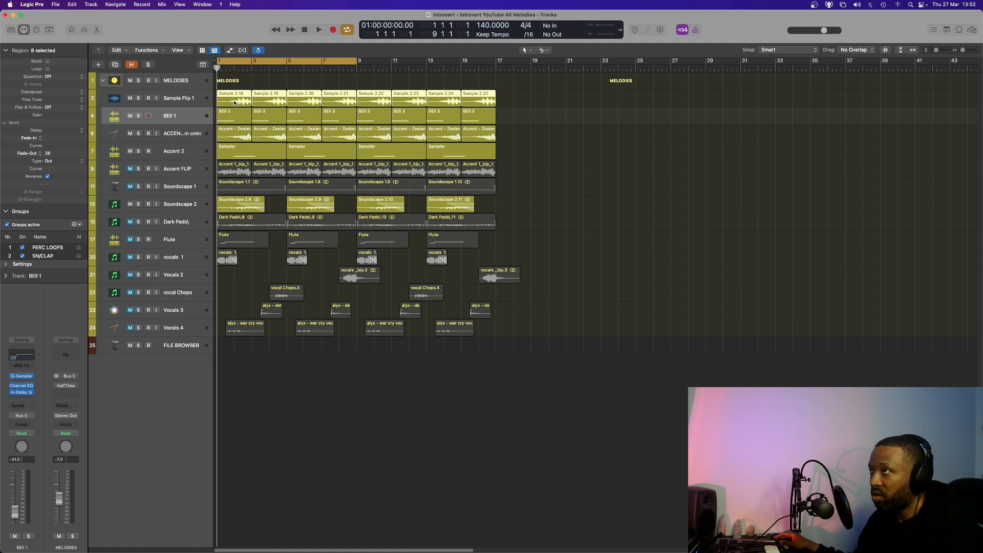
Go through the BEll 1, ACCENT and Accent 2 tracks, selecting their opening regions and checking BEll 1's plug-ins
click(228, 117)
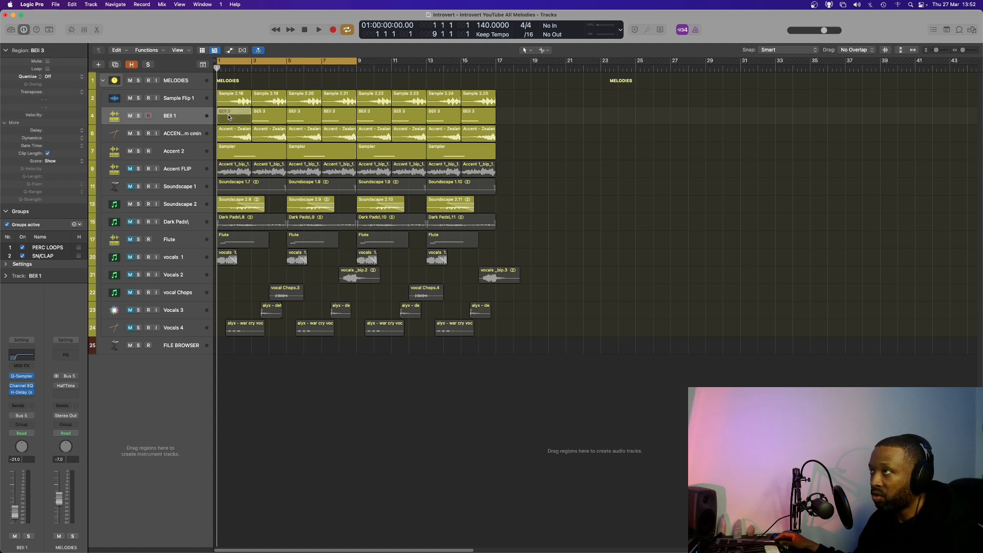
key(v)
click(323, 125)
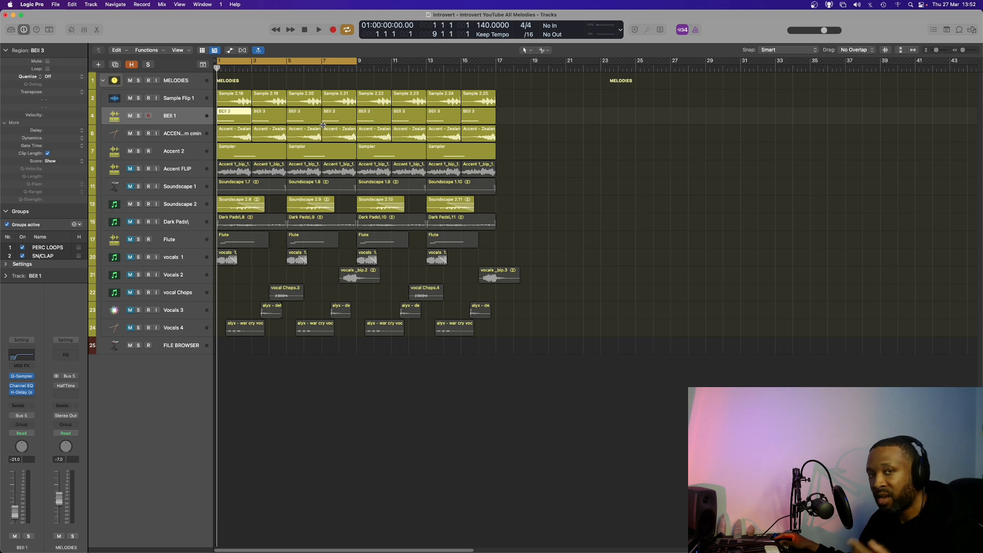
drag(323, 125, 239, 139)
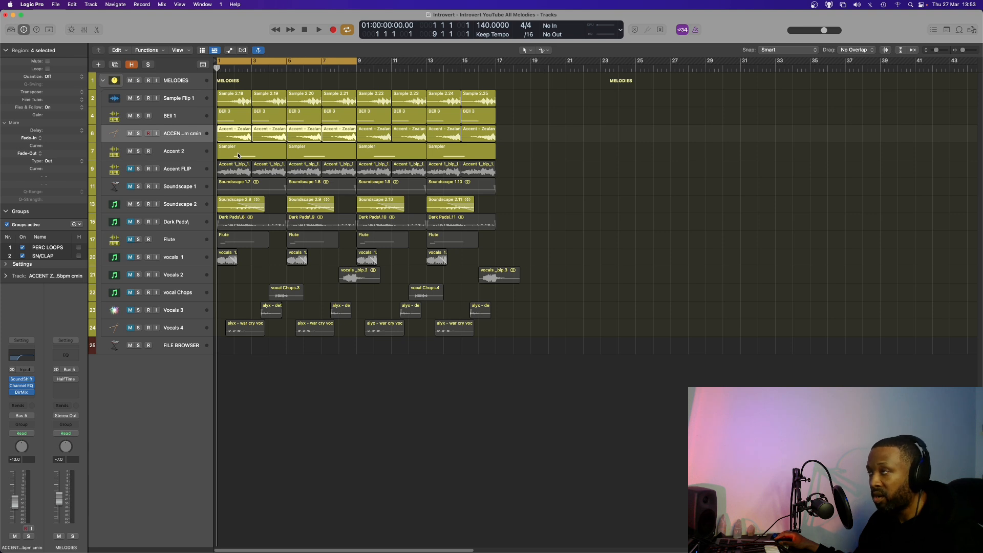
key(Down)
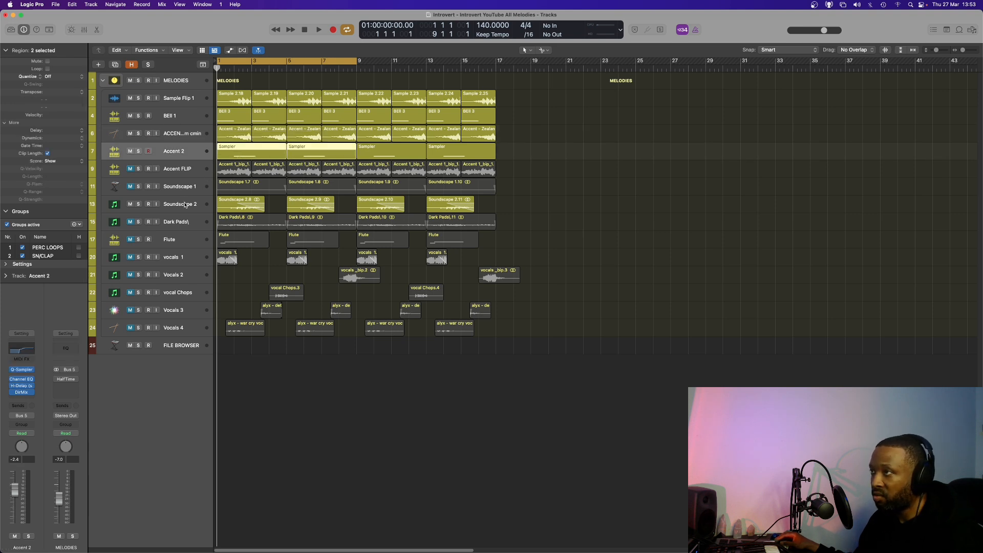
Select the Soundscape 2 track, play the combined melodies from bar 1, and select the MELODIES stack
click(184, 205)
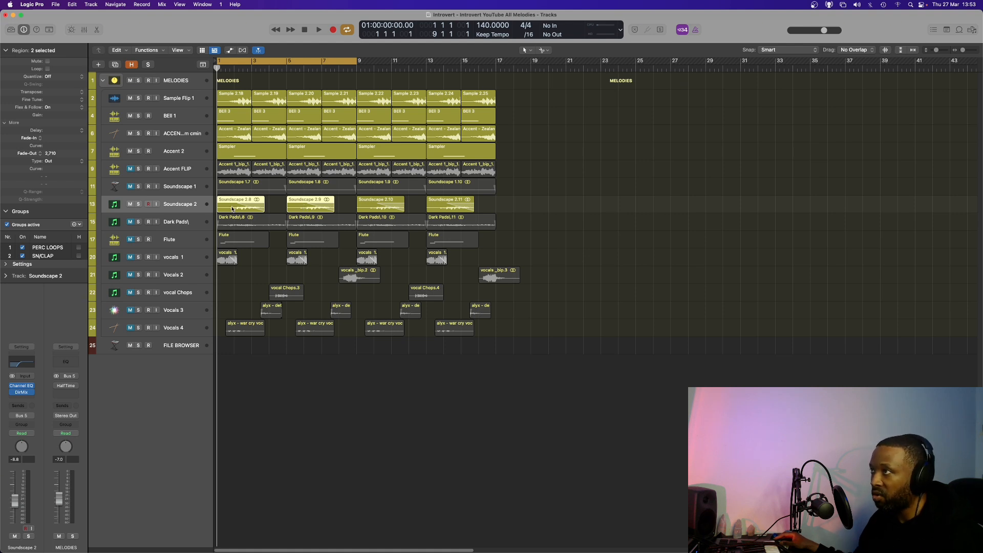
key(space)
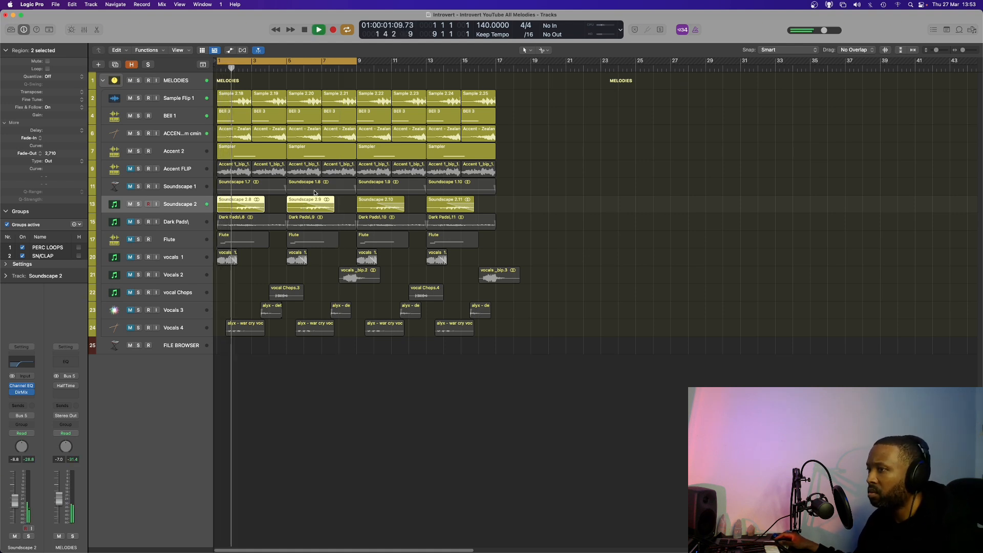
click(187, 83)
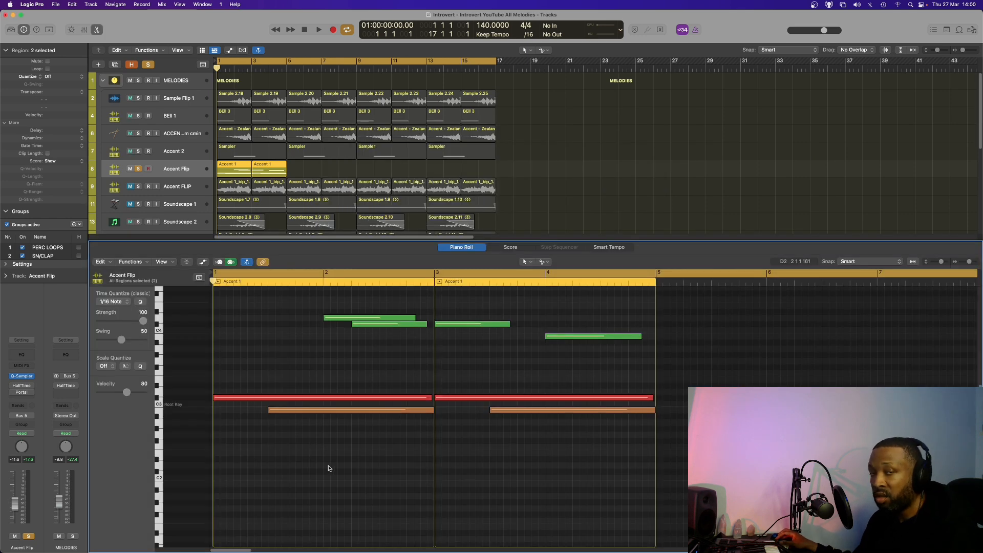
Play the soloed Accent Flip pattern and the DARK SOUNDS part with Arcade's Ghostly Choir
key(space)
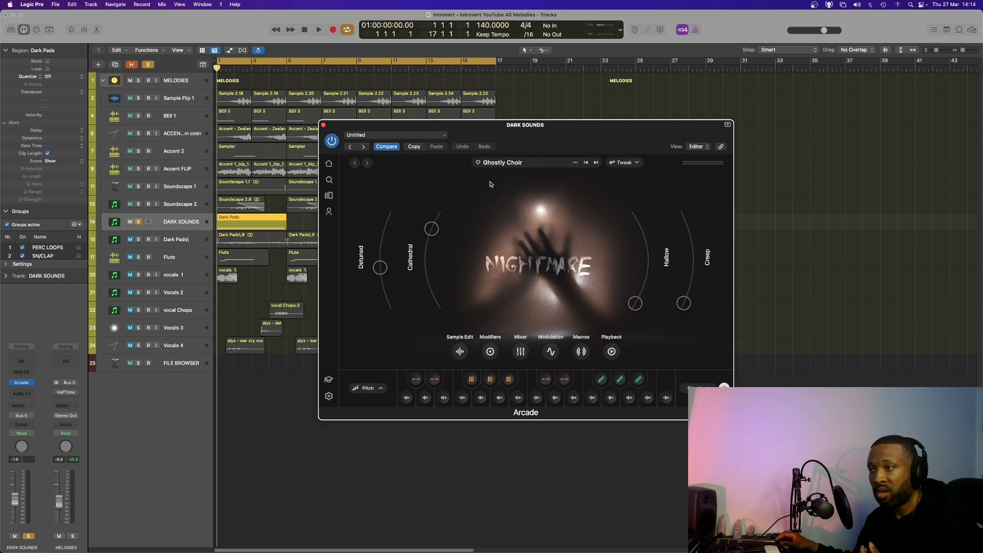
key(space)
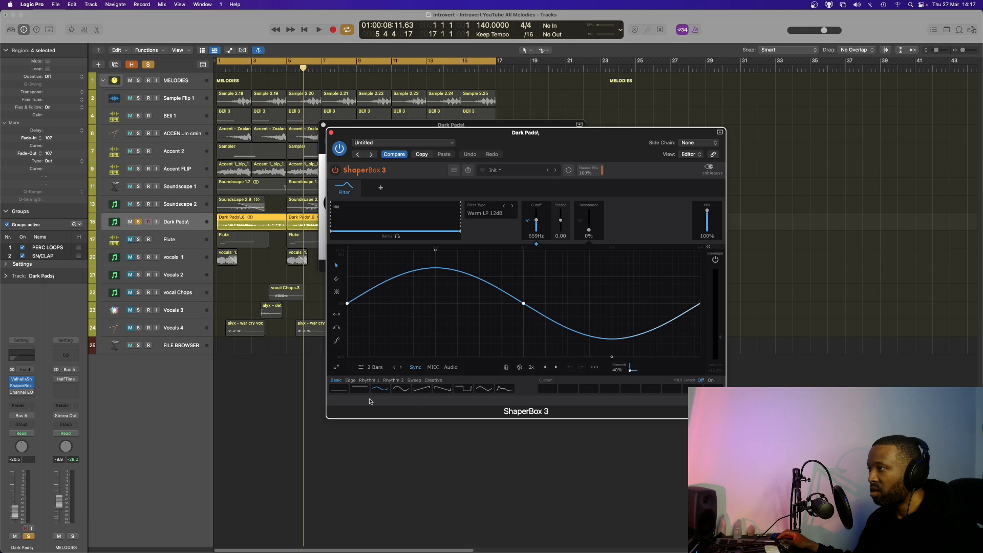
Open the Flute regions in the piano roll, audition the soloed notes and review the track's effects
mouse_move(340, 196)
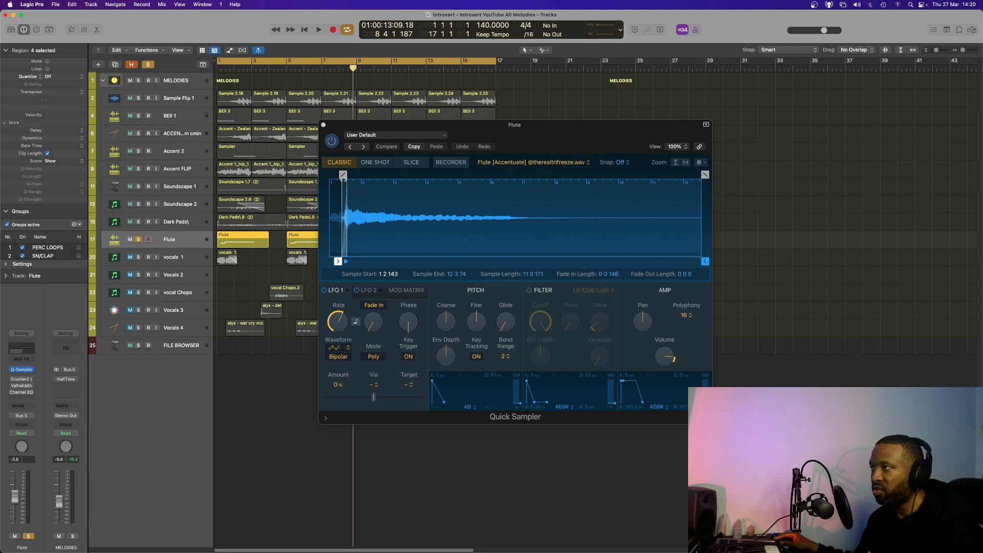
key(e)
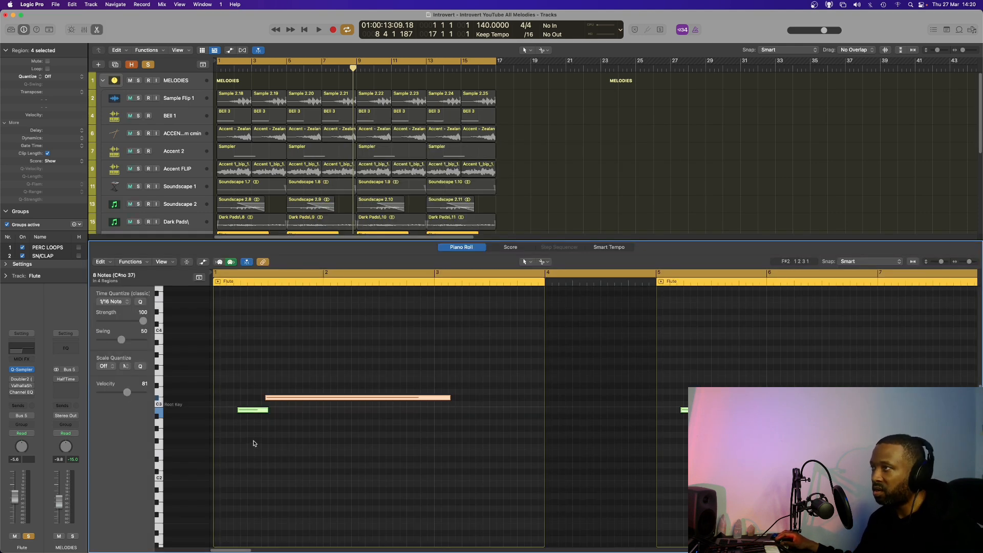
key(shift+space)
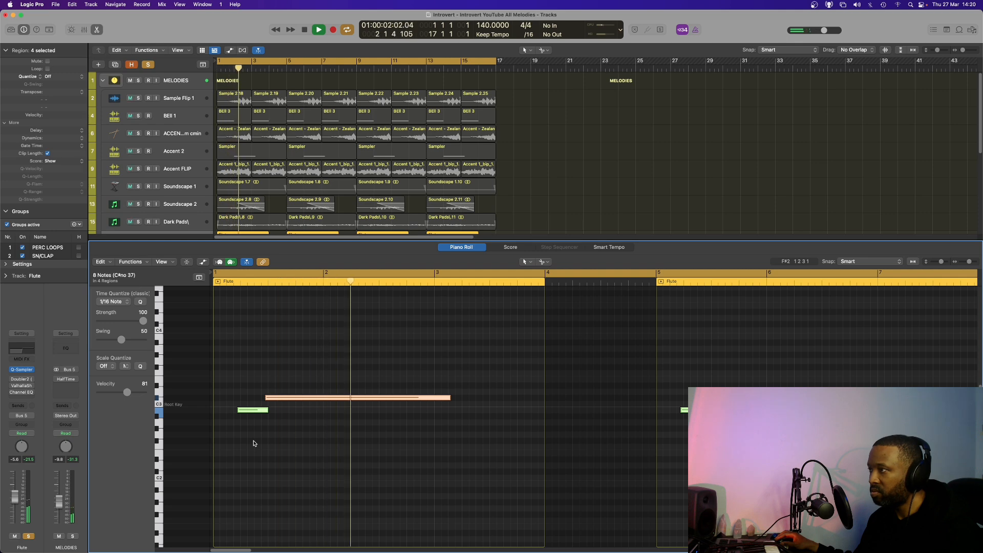
key(space)
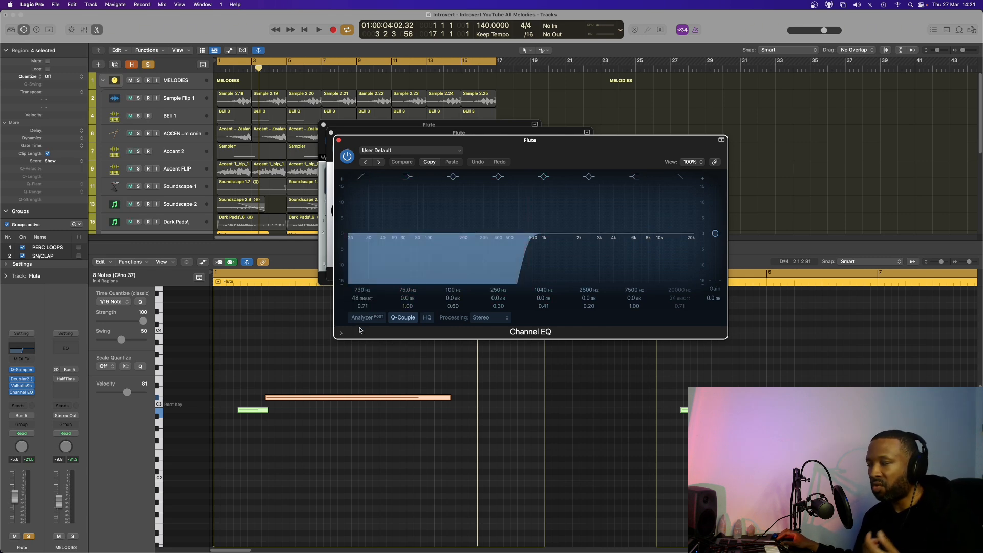
key(space)
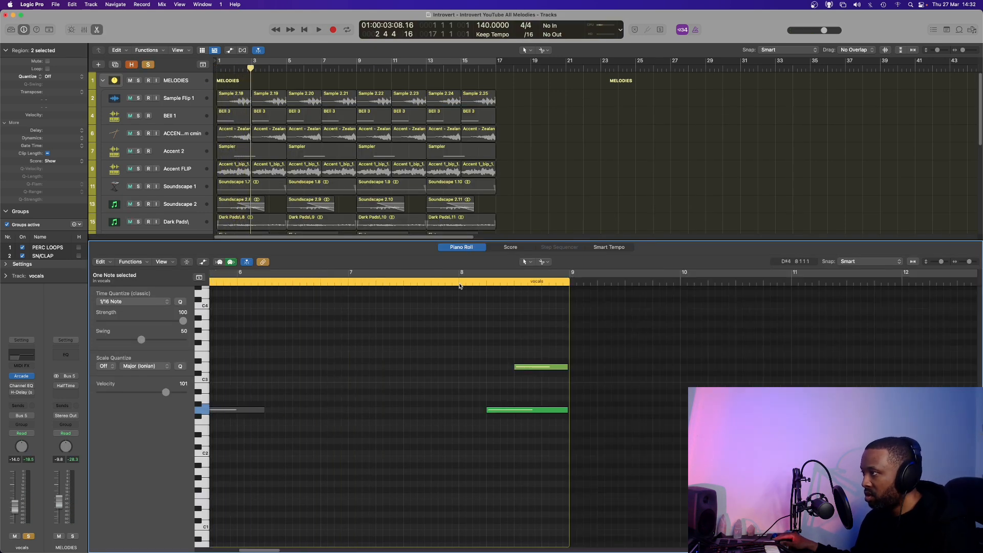
Play the vocals region from bar 8, then stop playback and close the piano roll
click(459, 284)
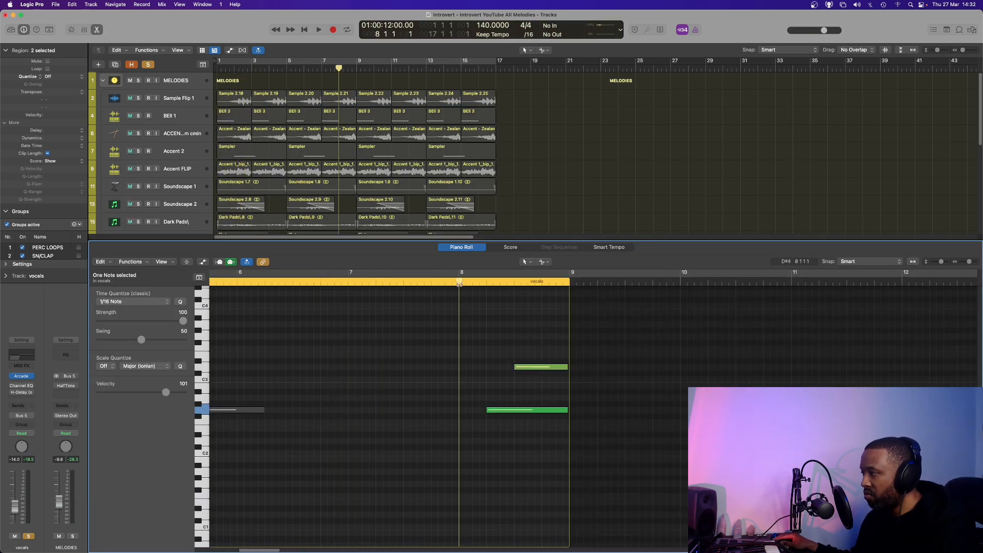
key(space)
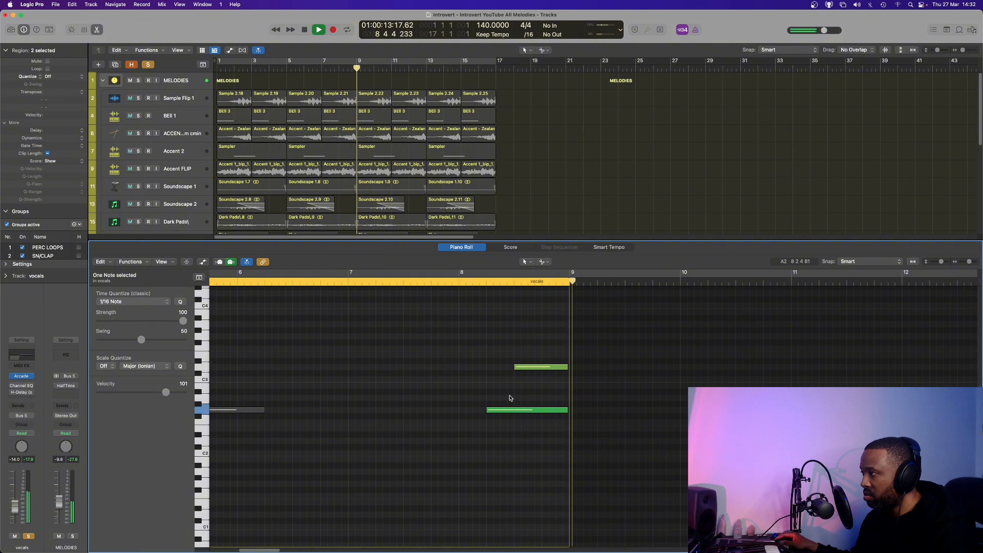
key(space)
key(e)
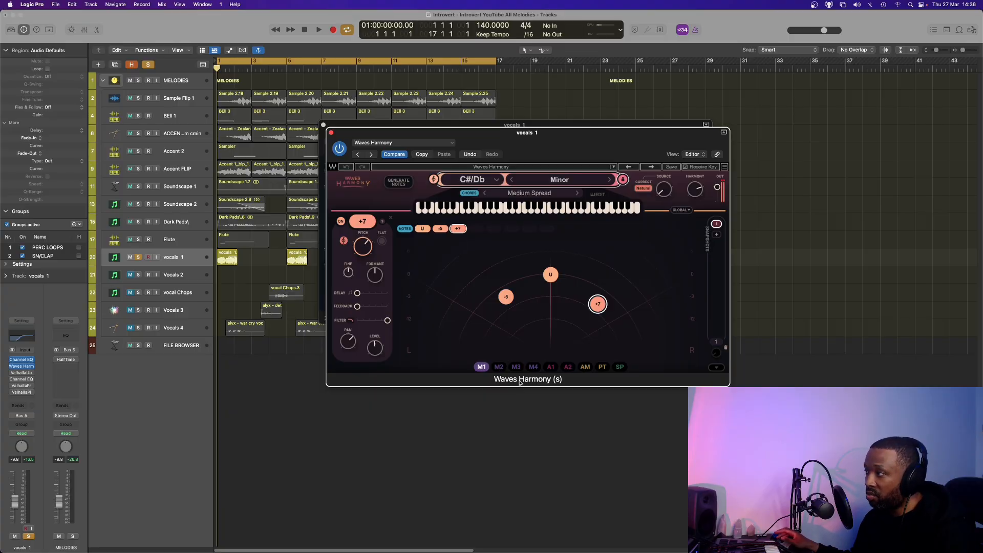
Audition the soloed vocals 1 track and inspect its ValhallaPlate reverb, then hide the plug-in windows
key(space)
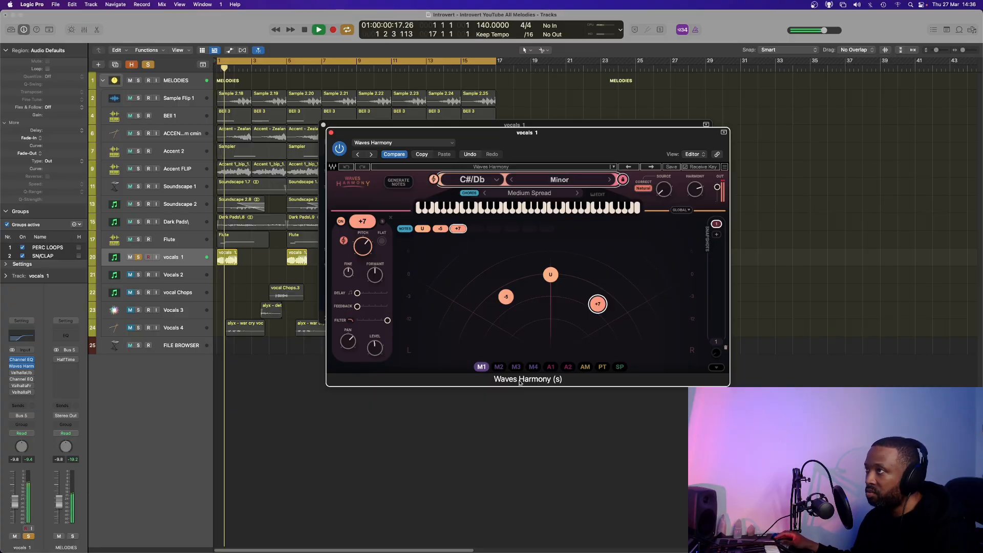
key(space)
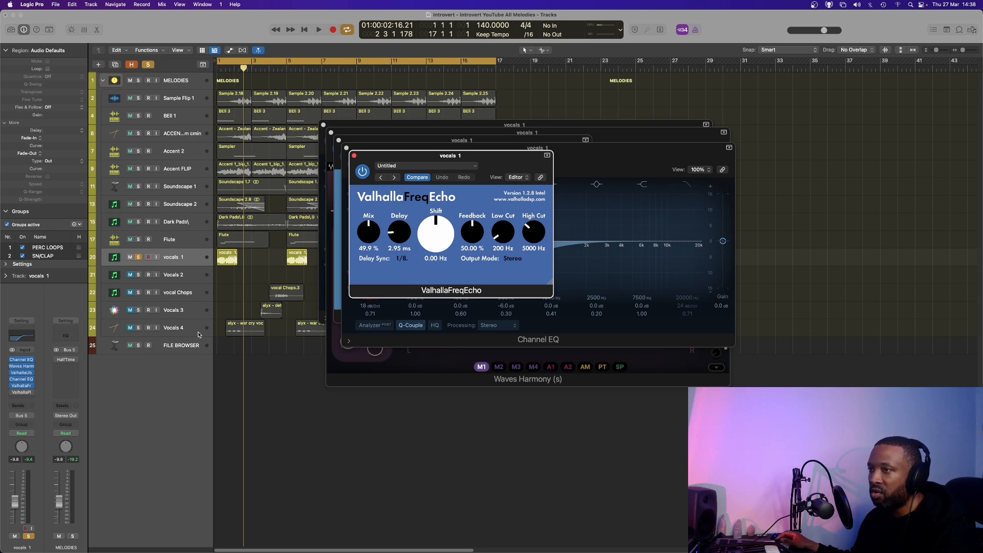
click(21, 392)
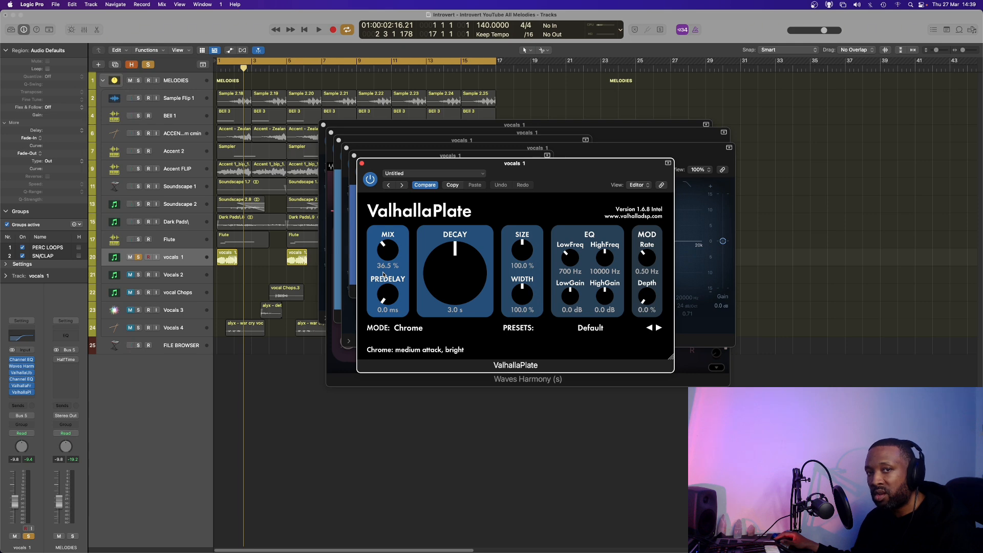
key(v)
key(space)
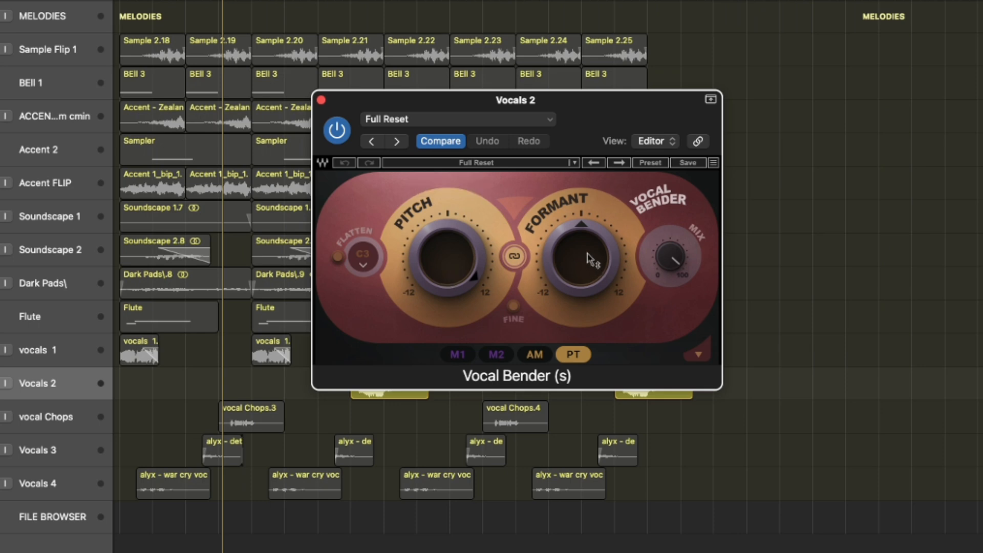
Select the vocal Chops regions, stop playback, and show the track's plug-in windows to check RVox
mouse_move(577, 252)
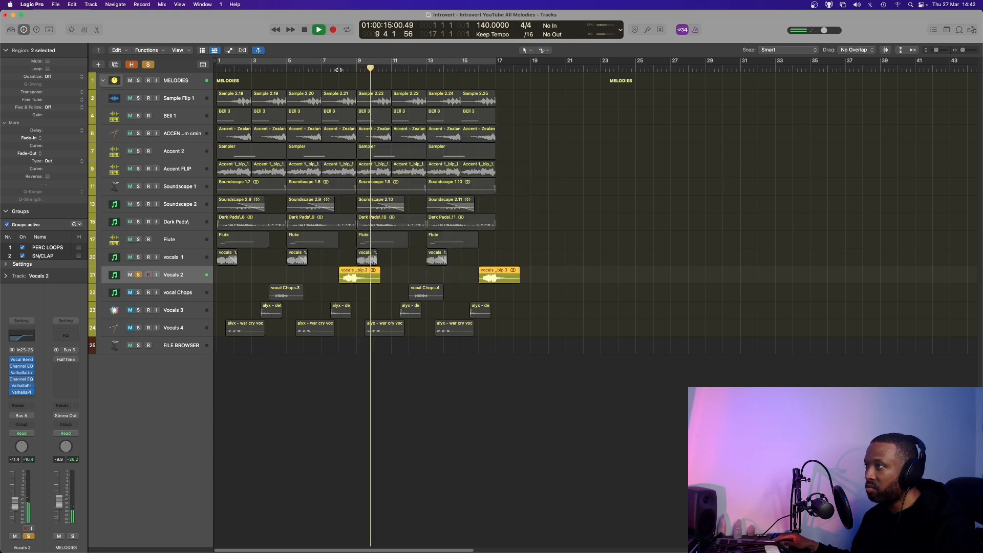
click(281, 296)
key(space)
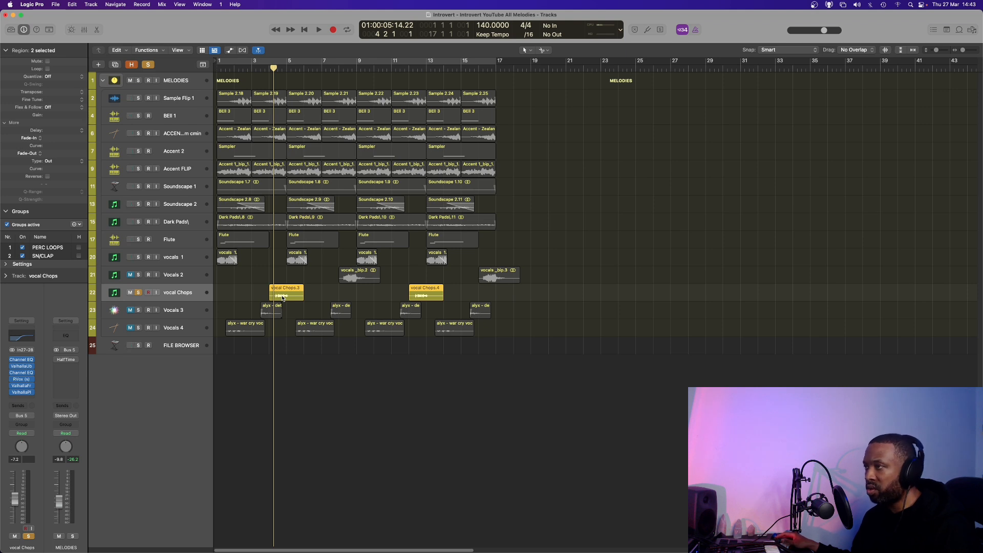
key(v)
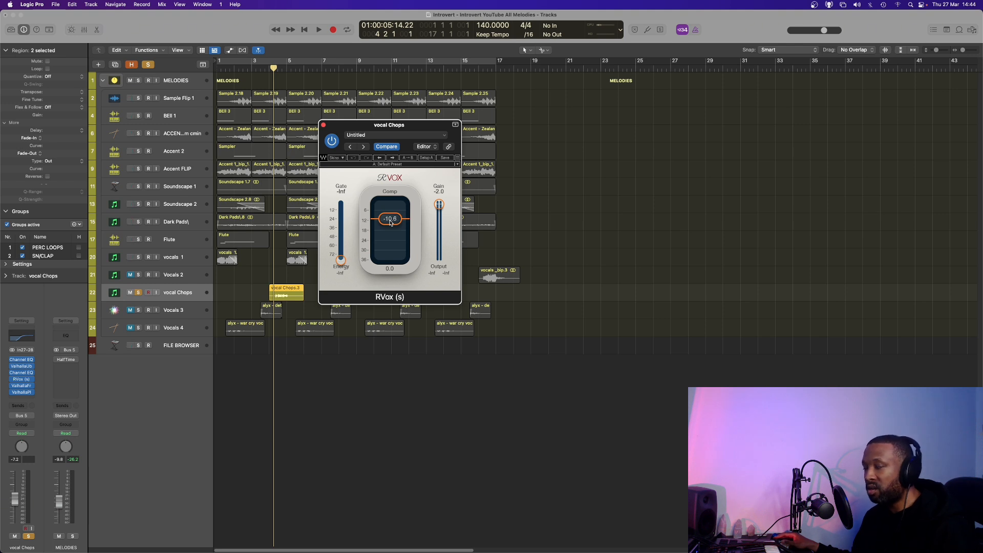
Close the vocal Chops RVox window, audition the chops and the soloed Vocals 4 regions, and stop playback
click(323, 125)
key(space)
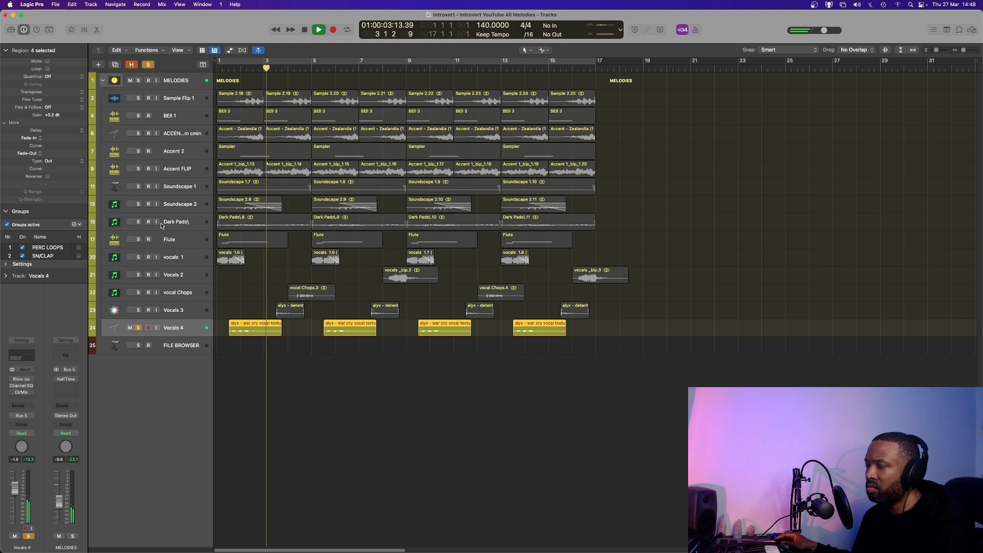
key(space)
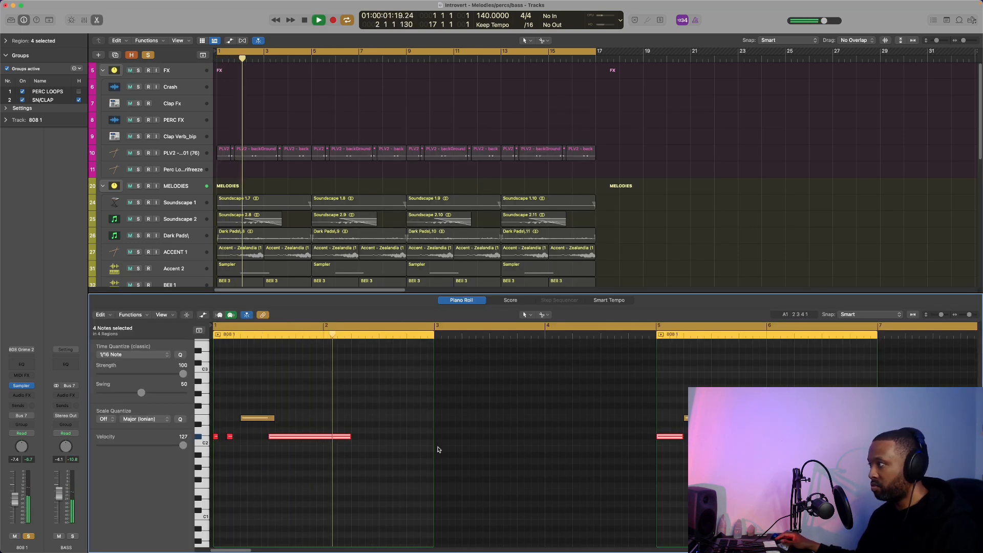
Audition the 808 1 and 808 2 bass notes in the piano roll and the full mix with the synth bass
click(646, 336)
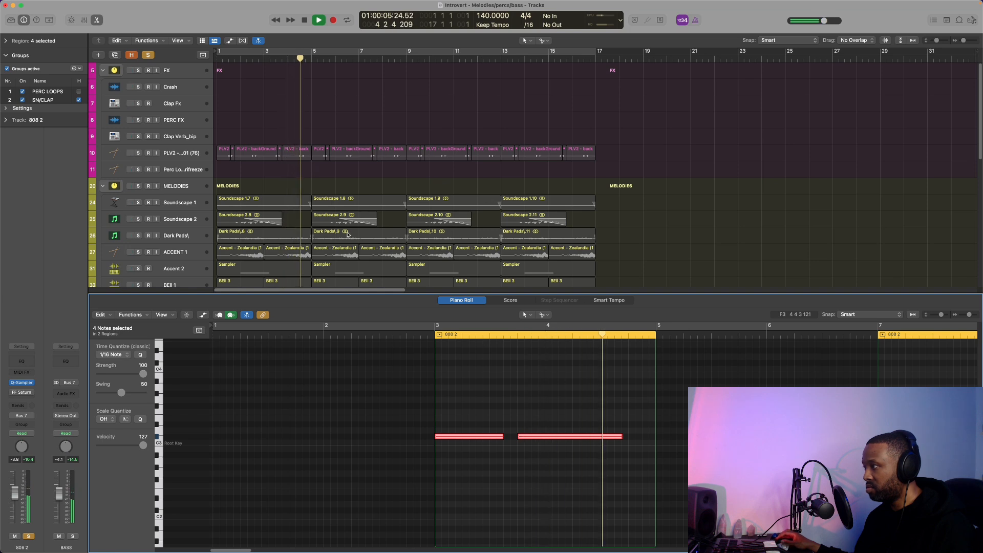
key(space)
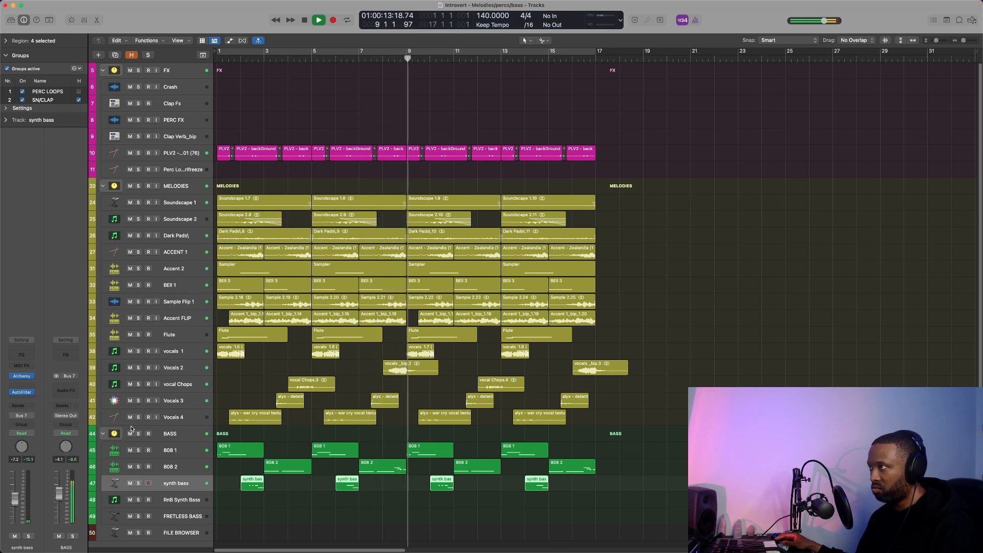
key(space)
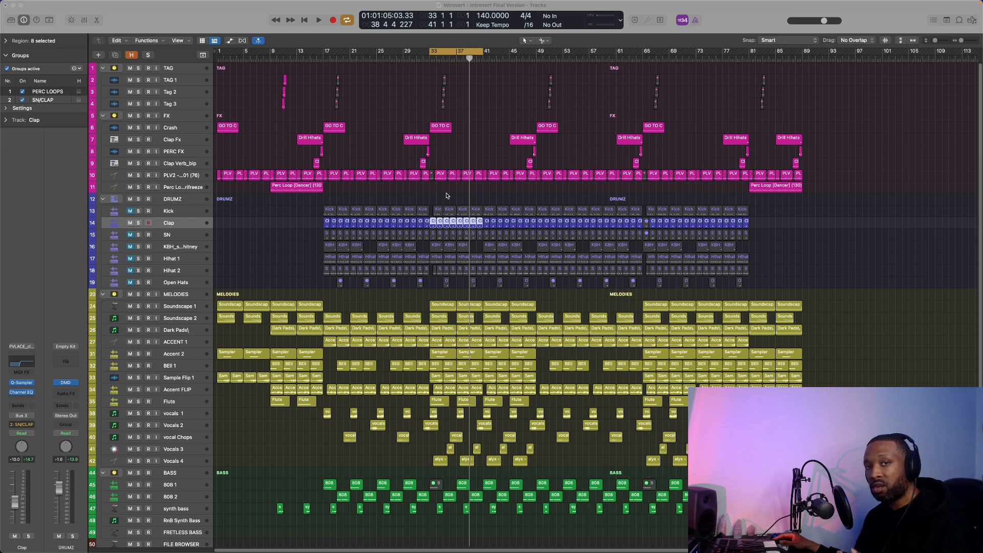
Audition the Clap regions of bars 33 to 41 in the Introvert Final Version project and check the track's plug-in windows
key(v)
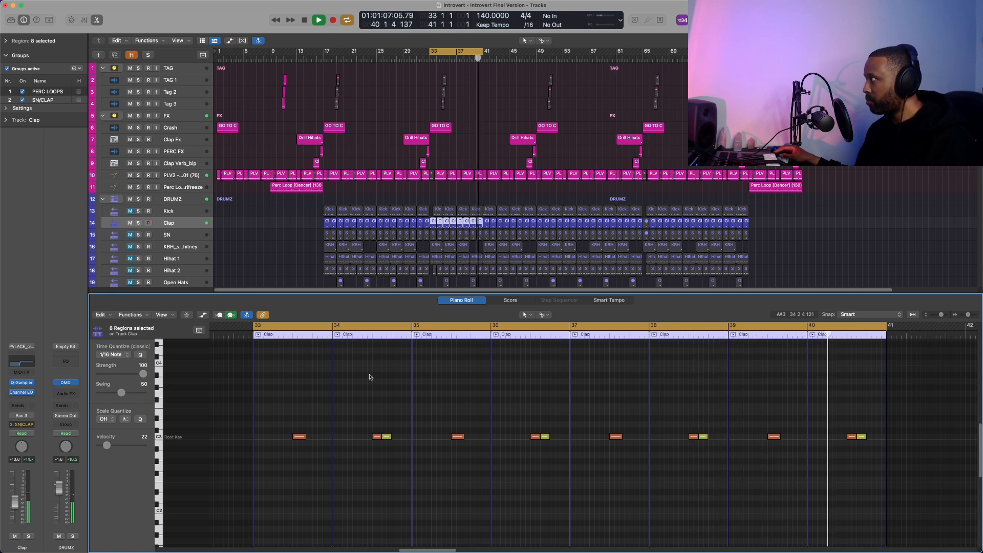
key(space)
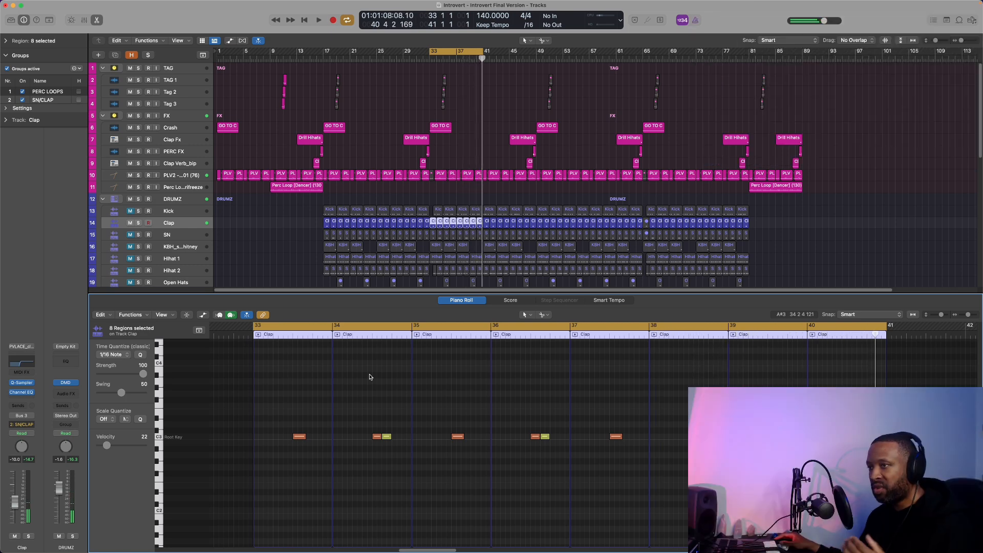
key(v)
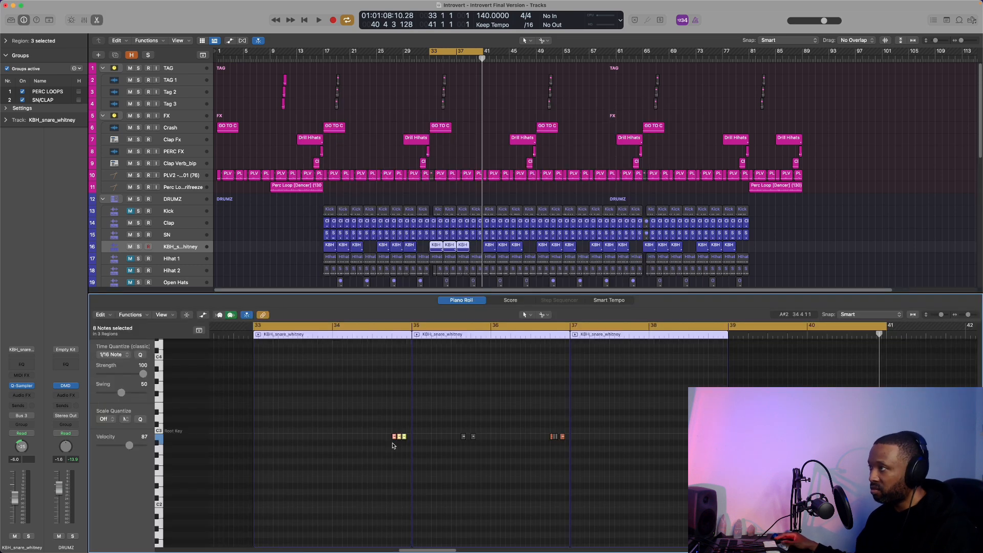
Play the KBH snare and Hihat 1 patterns in the cycled section, then stop playback
key(space)
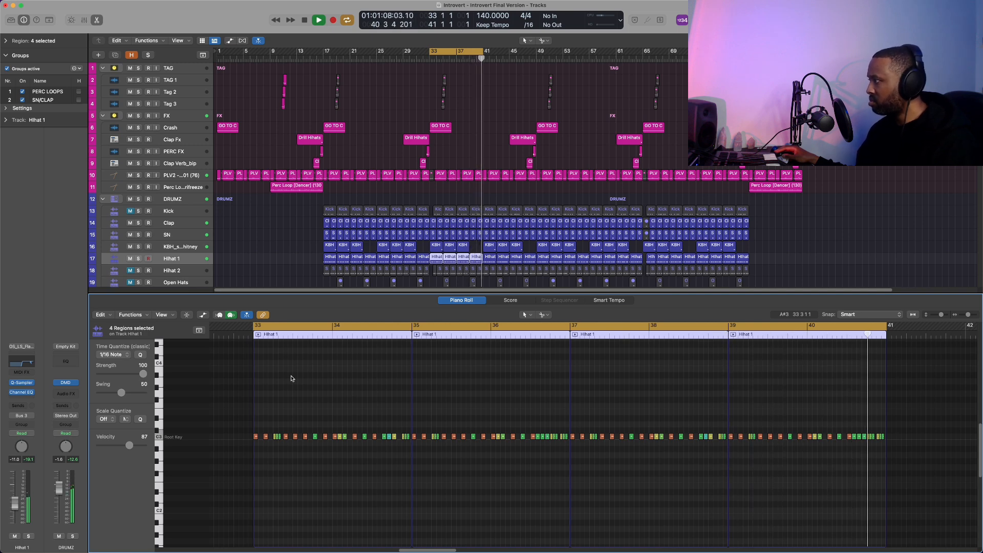
key(space)
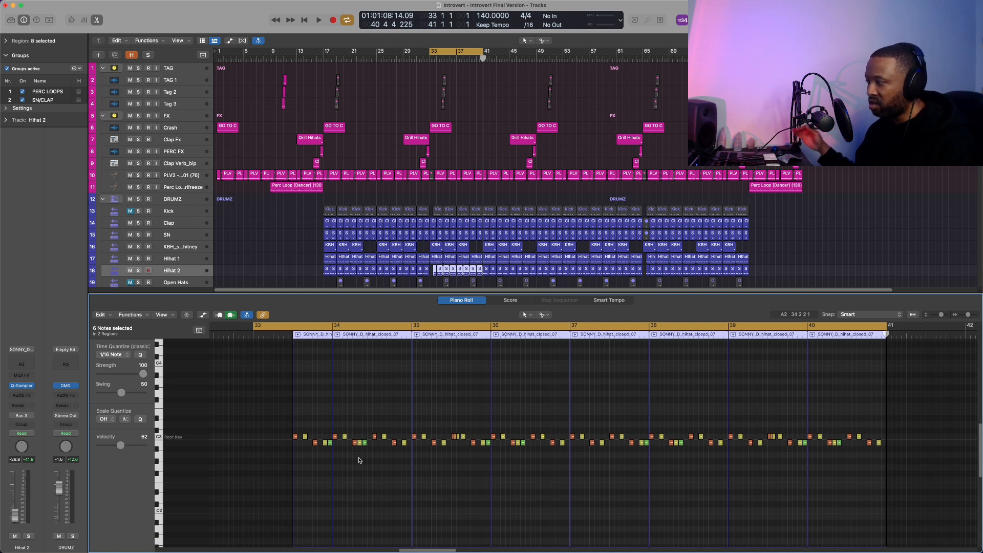
Solo the Hihat 2 and Hihat 1 tracks and audition how their patterns play together
click(139, 270)
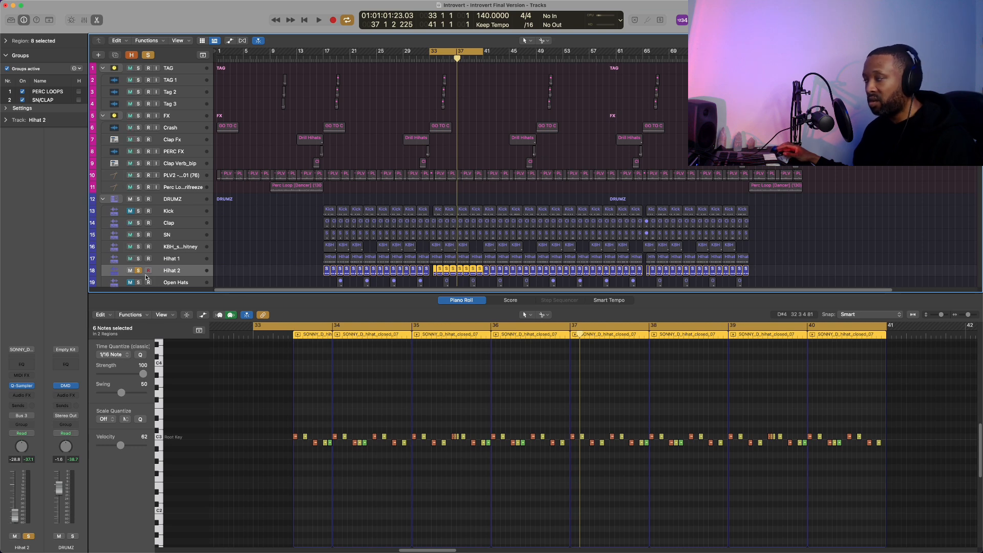
click(138, 259)
key(space)
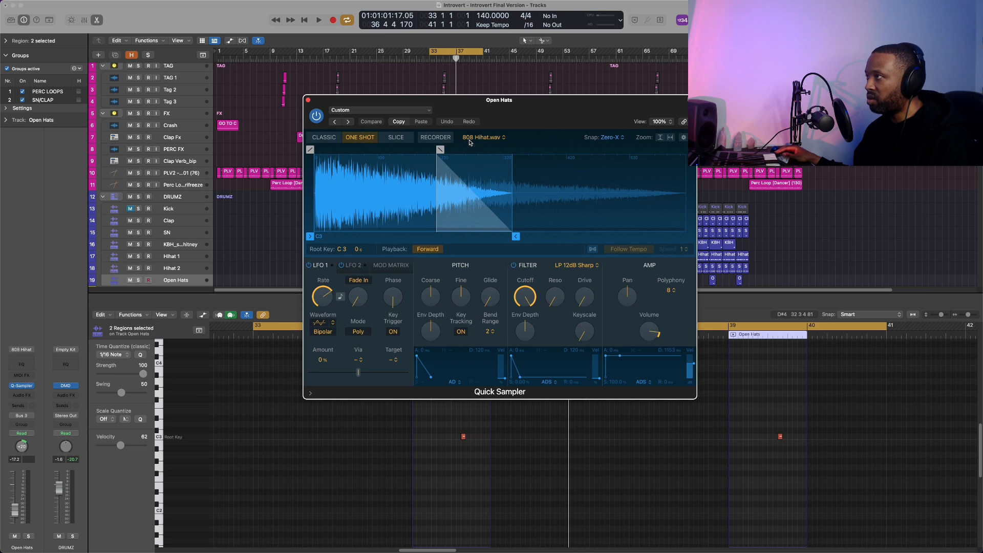
Inspect the 808 Hihat.wav sample's end point in the Open Hats Quick Sampler, close it, and audition the Open Hats regions
drag(516, 236, 513, 236)
click(308, 100)
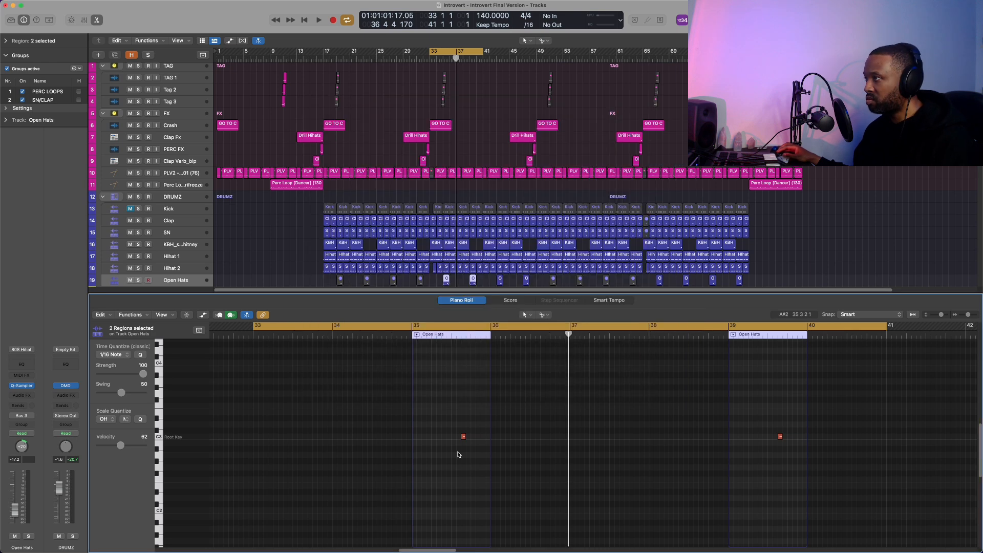
key(space)
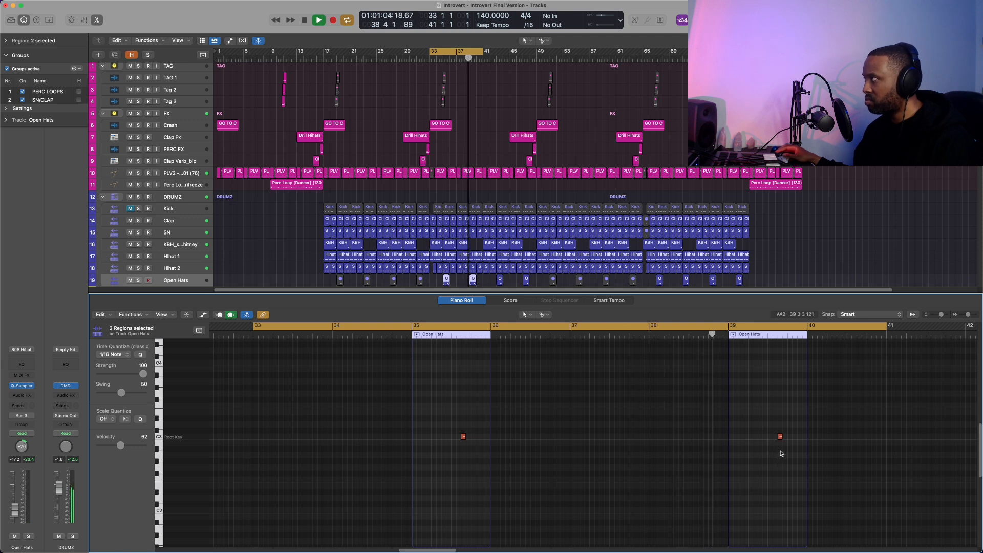
key(space)
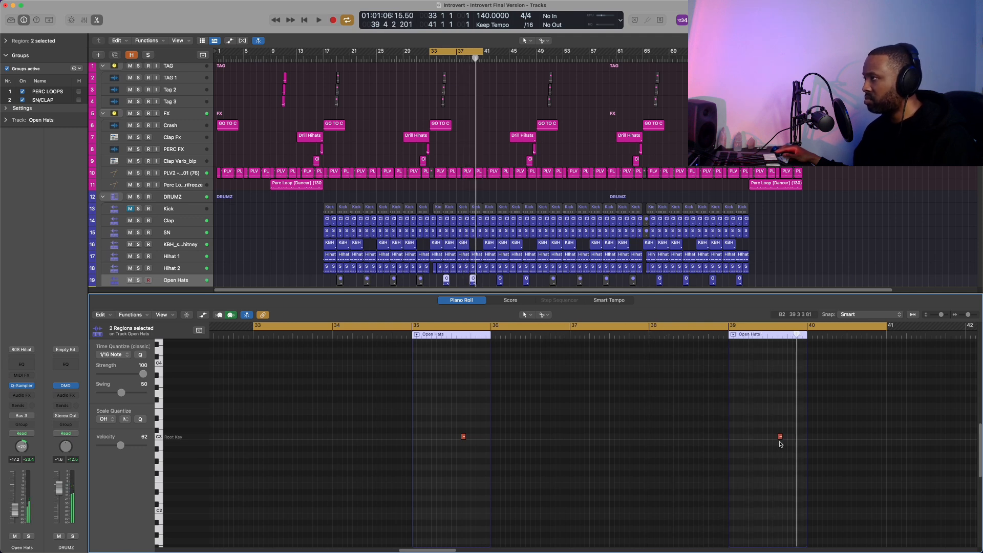